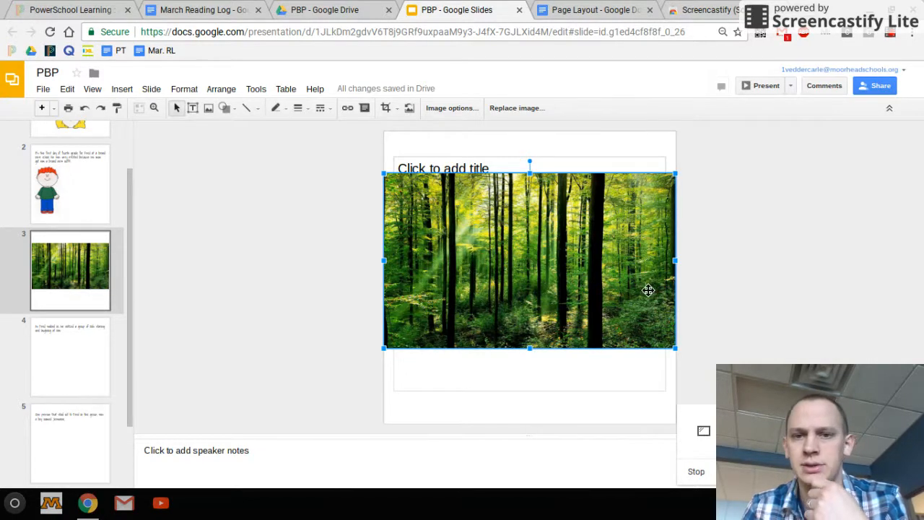
# Step: Switch to Google Drive, preview img573.jpg from the PBP folder, and connect the Pixlr Editor app
pyautogui.click(315, 12)
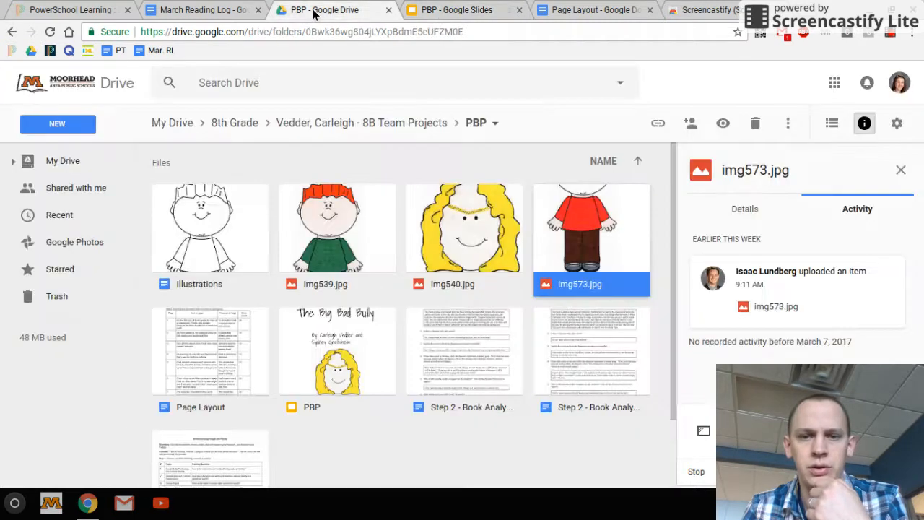
pyautogui.doubleClick(610, 236)
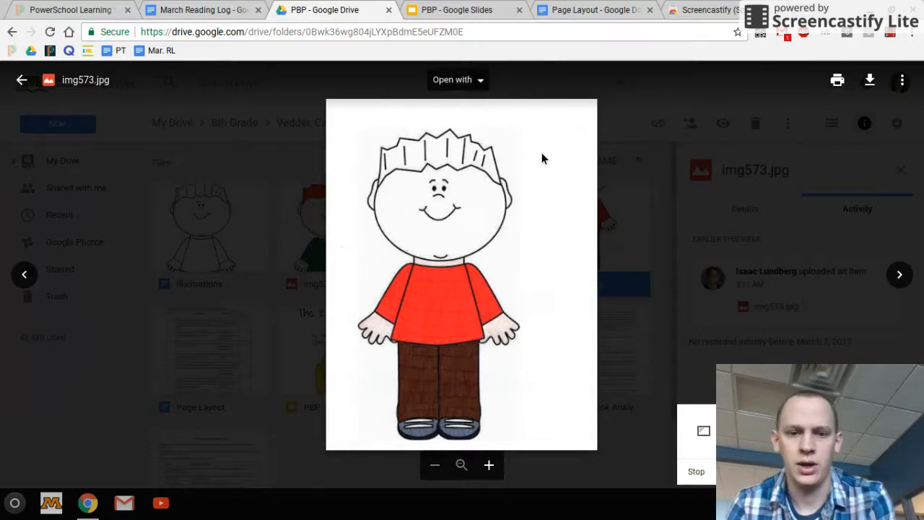
pyautogui.click(480, 84)
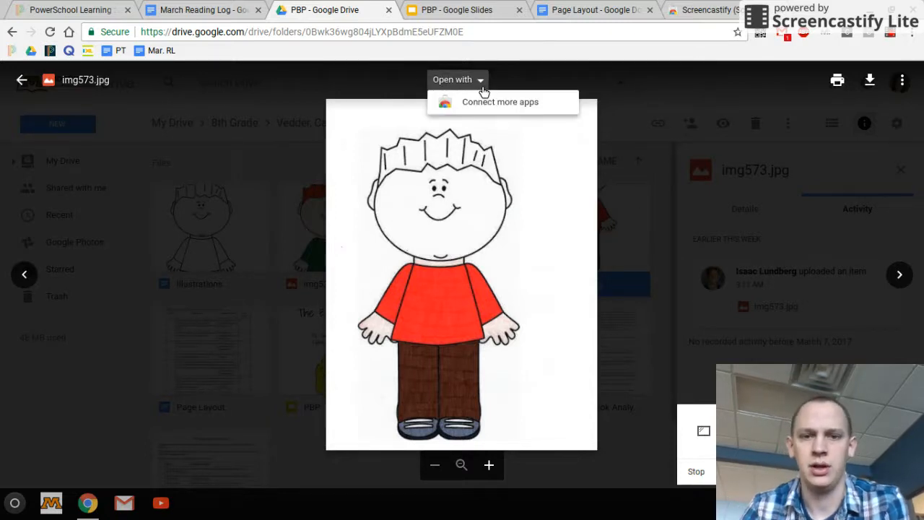
pyautogui.click(477, 105)
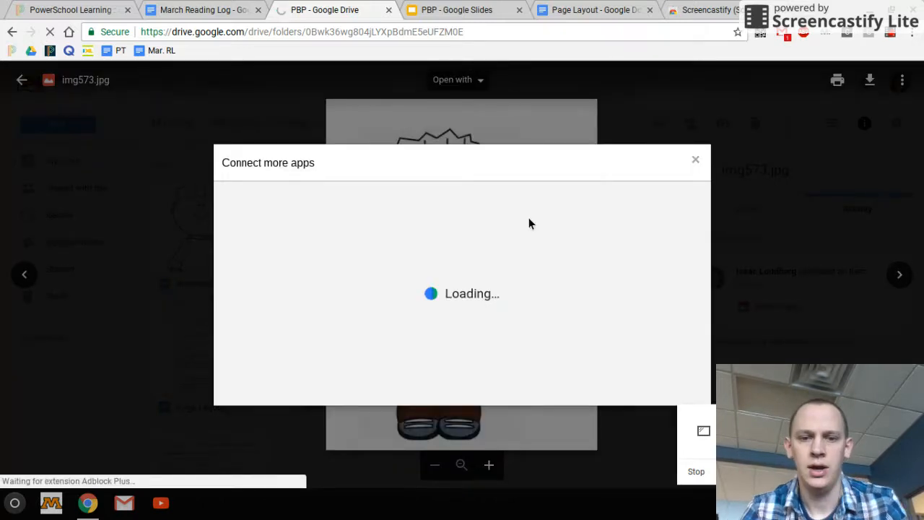
pyautogui.click(584, 199)
pyautogui.write('pixlr')
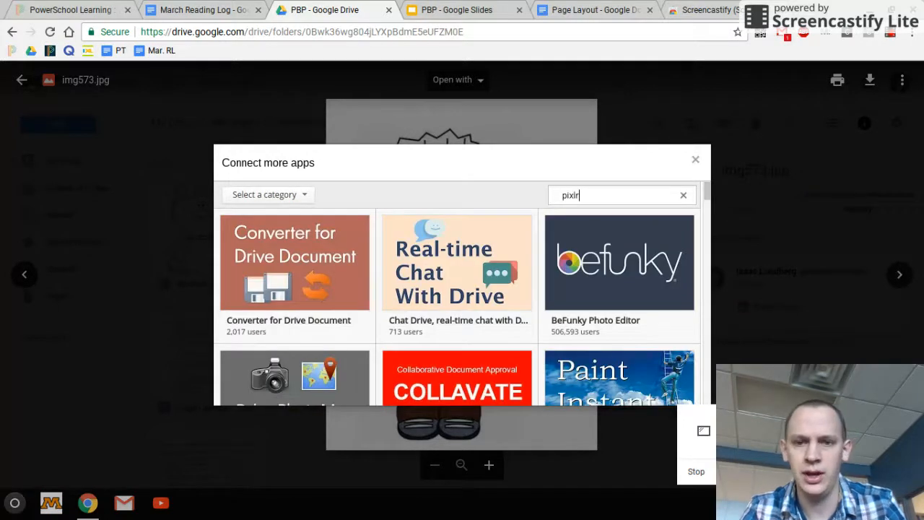
pyautogui.write(' editor')
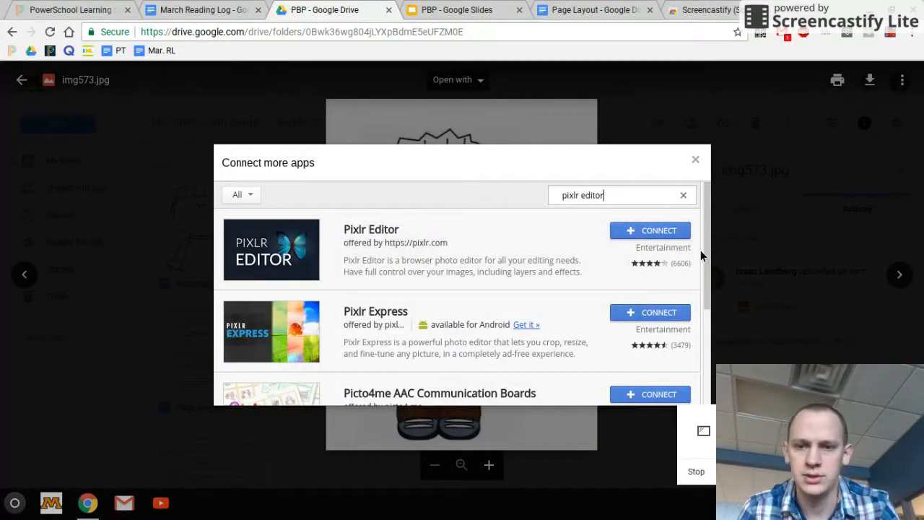
pyautogui.click(660, 232)
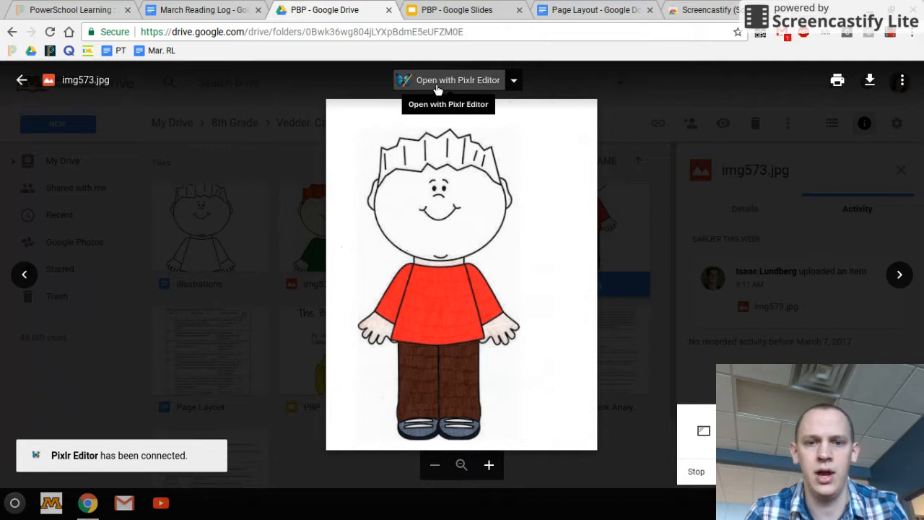
# Step: Open img573.jpg with Pixlr Editor and allow the app's requested Google account permissions
pyautogui.click(437, 85)
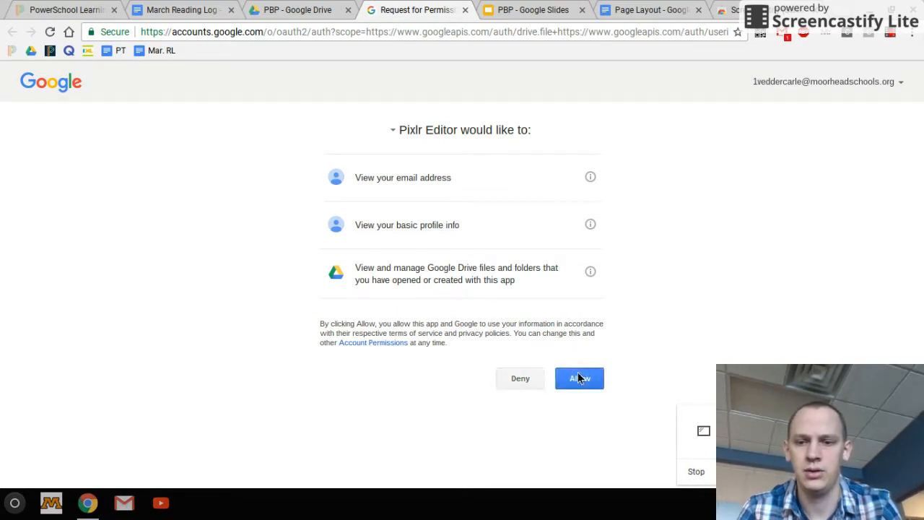
pyautogui.click(580, 378)
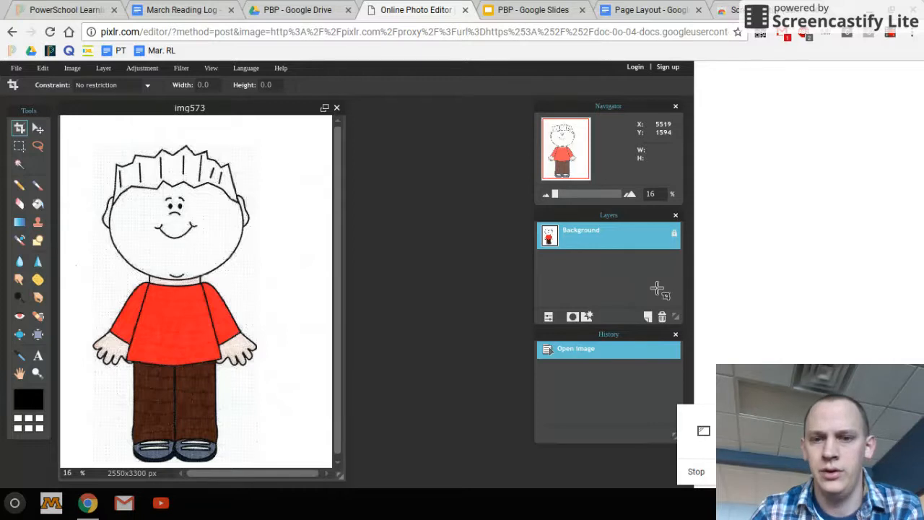
# Step: Unlock the Background layer and set the Eraser to a square brush with a diameter of 400
pyautogui.click(676, 234)
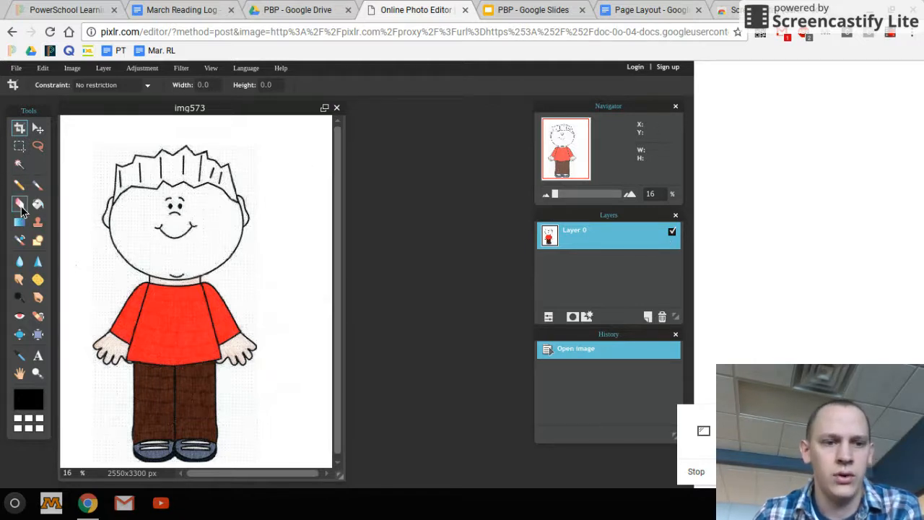
pyautogui.click(21, 208)
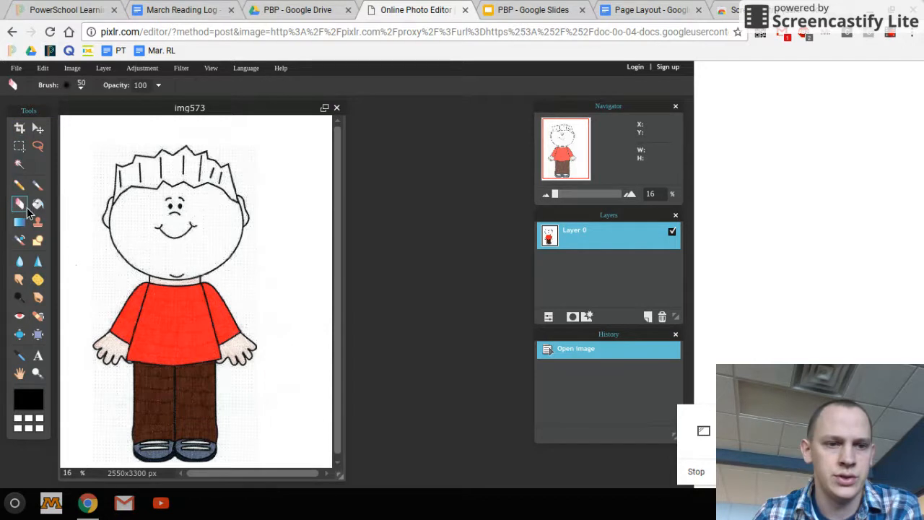
pyautogui.click(67, 87)
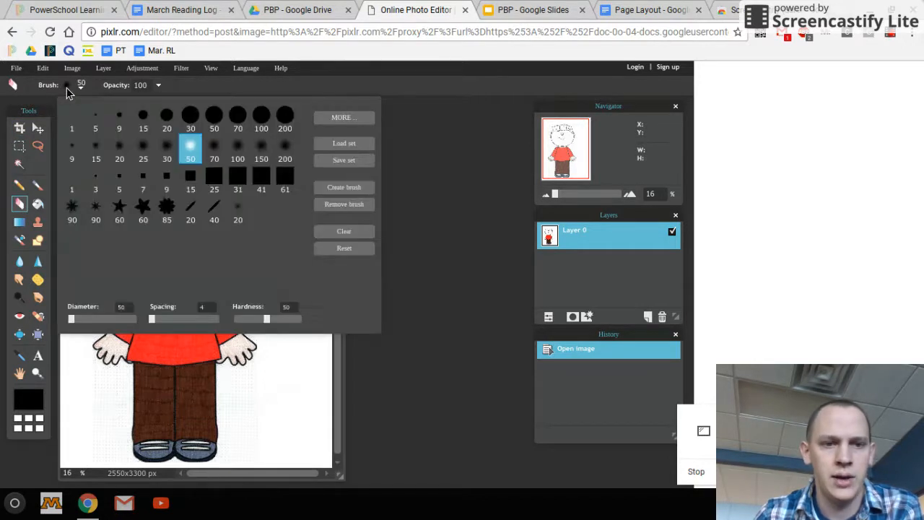
pyautogui.click(192, 178)
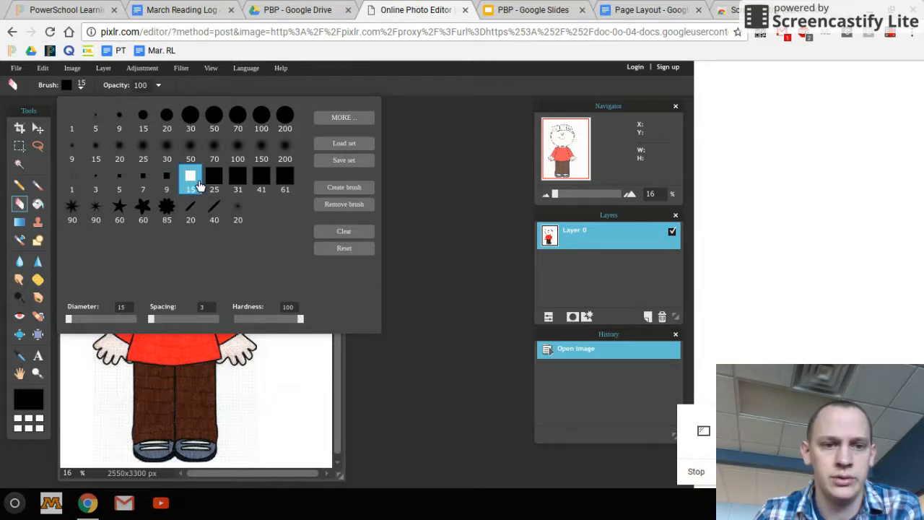
pyautogui.moveTo(70, 318); pyautogui.dragTo(98, 325)
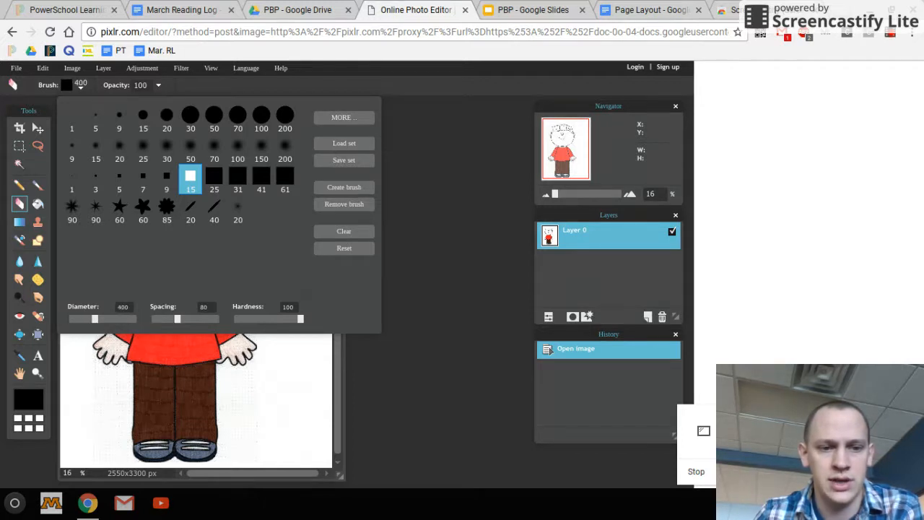
# Step: Erase the white background in a broad vertical strip along the image's right edge, from bottom to top
pyautogui.click(293, 399)
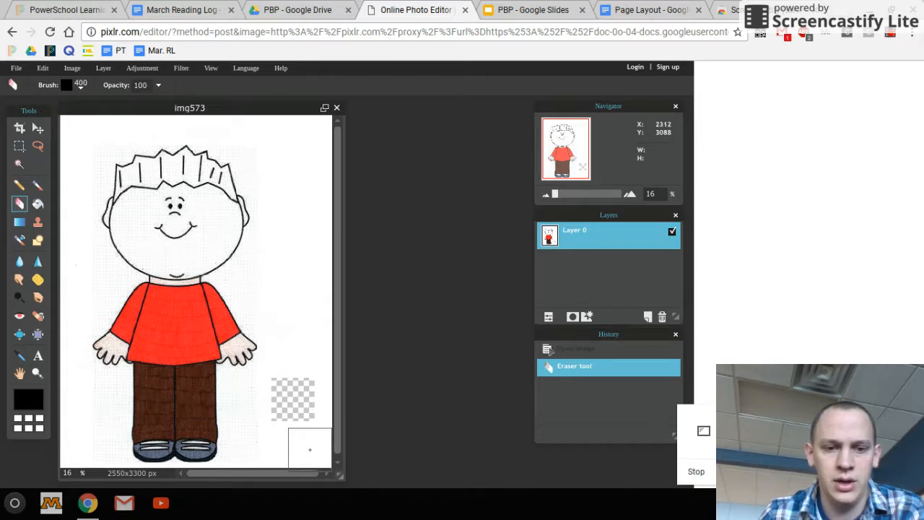
pyautogui.moveTo(310, 449); pyautogui.dragTo(309, 393)
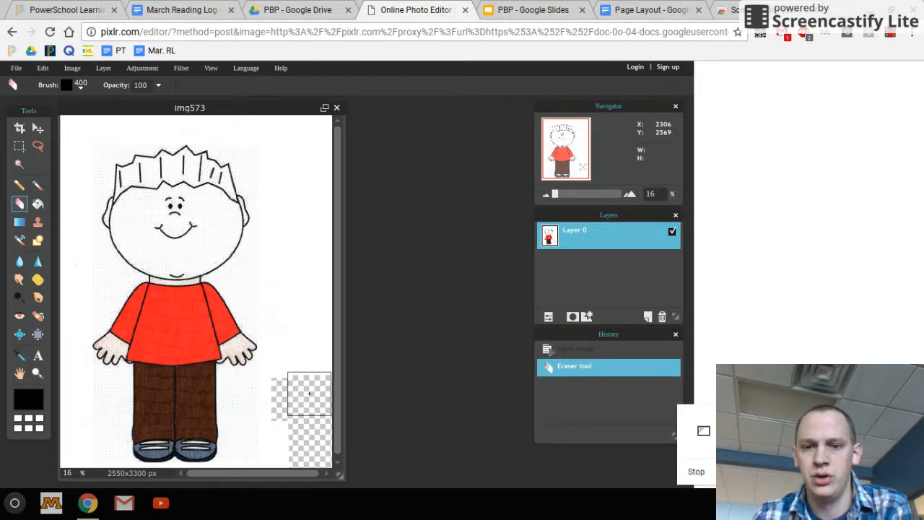
pyautogui.moveTo(309, 394); pyautogui.dragTo(309, 247)
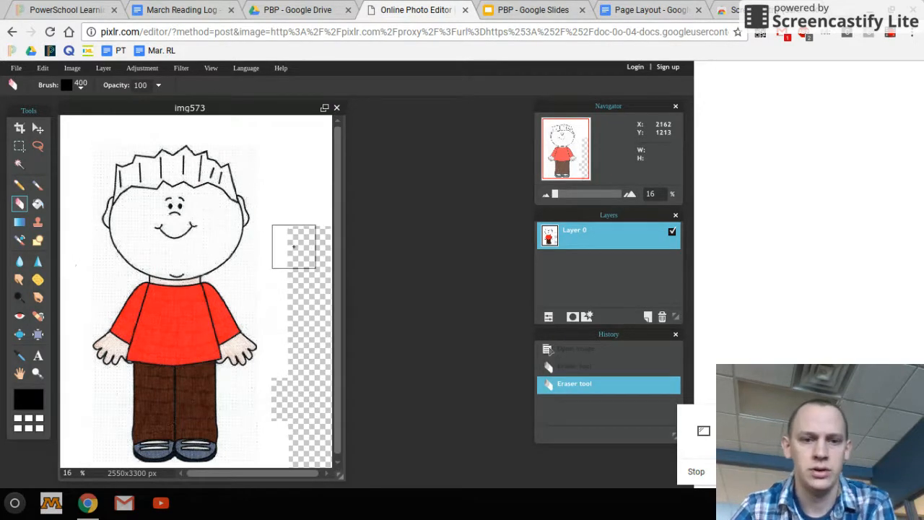
pyautogui.moveTo(293, 246)
pyautogui.mouseDown()
pyautogui.moveTo(285, 155)
pyautogui.moveTo(321, 119)
pyautogui.moveTo(320, 98)
pyautogui.moveTo(313, 155)
pyautogui.mouseUp()
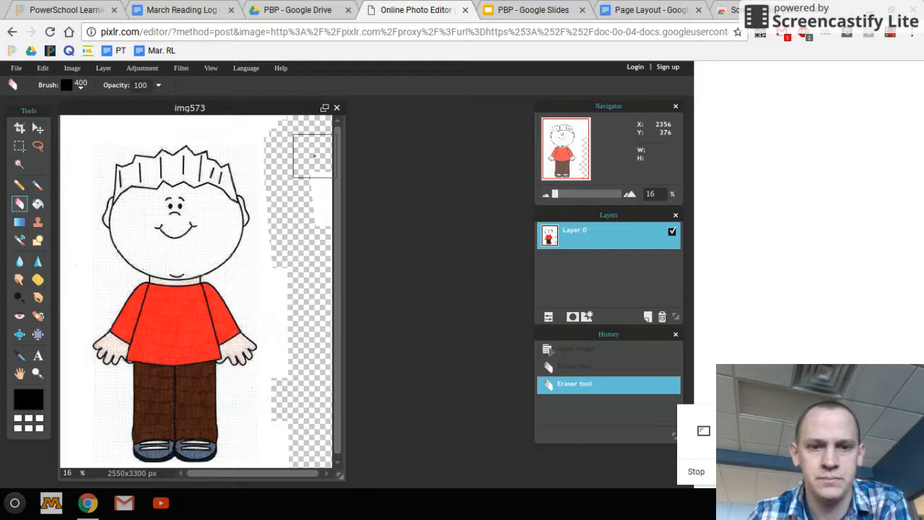
pyautogui.moveTo(313, 155); pyautogui.dragTo(306, 249)
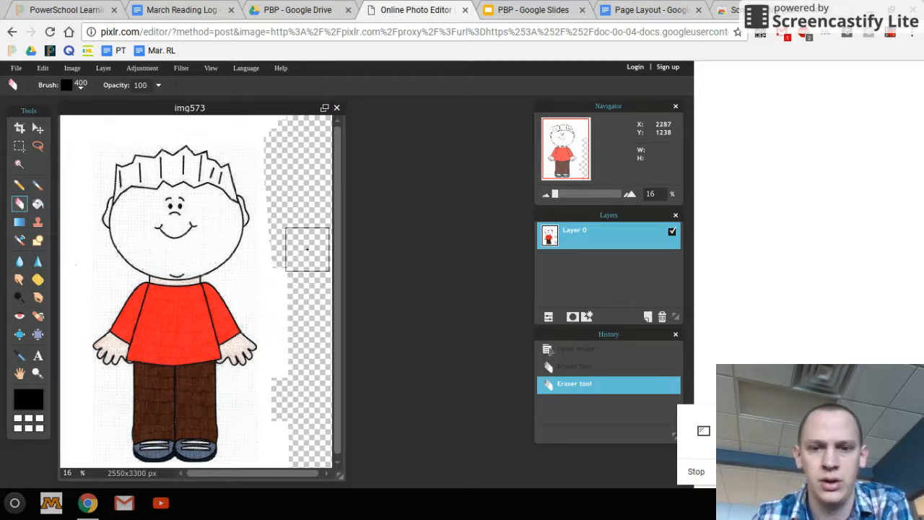
pyautogui.moveTo(307, 249)
pyautogui.mouseDown()
pyautogui.moveTo(306, 408)
pyautogui.moveTo(296, 396)
pyautogui.mouseUp()
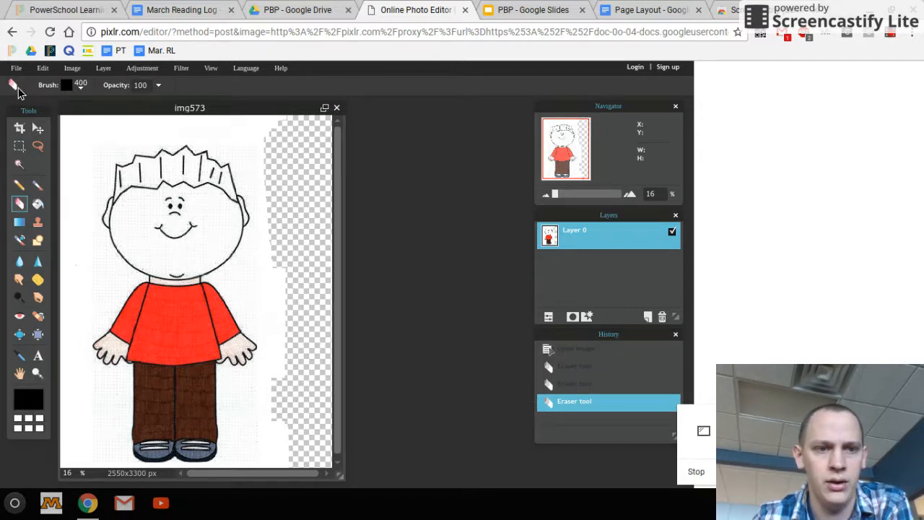
# Step: Reduce the eraser diameter to 91 and erase the white near the boy's right-hand fingers and beneath the right side of his head
pyautogui.click(70, 86)
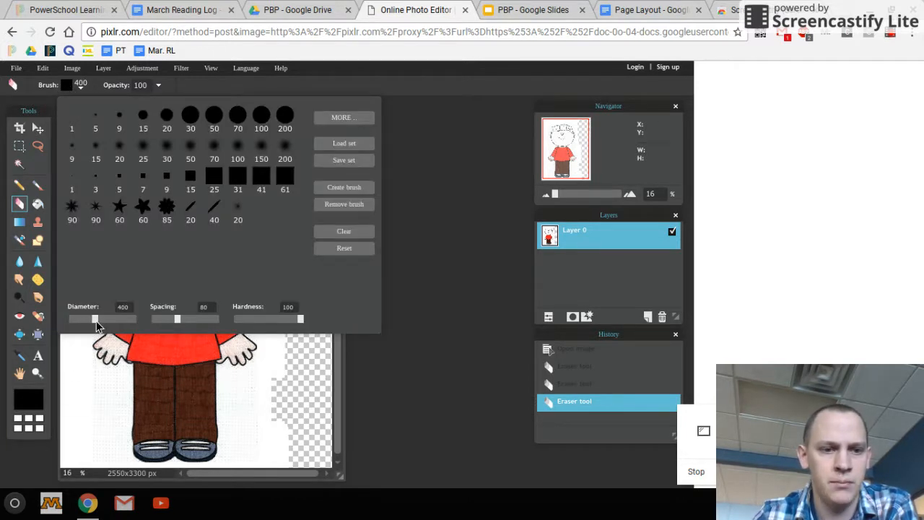
pyautogui.moveTo(96, 321); pyautogui.dragTo(75, 322)
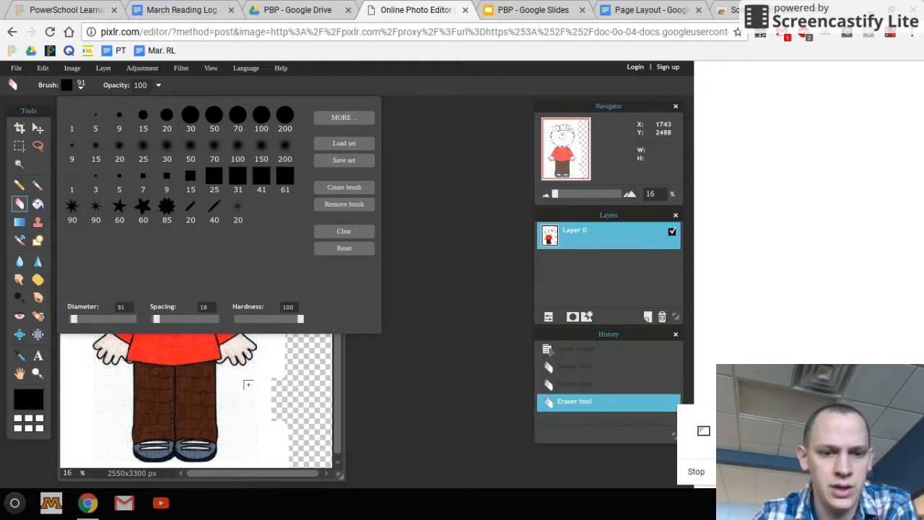
pyautogui.click(244, 374)
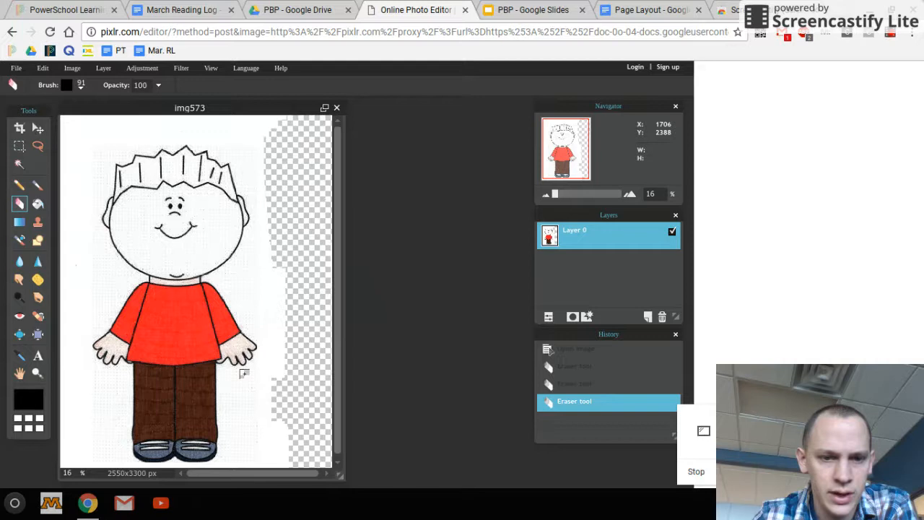
pyautogui.click(244, 373)
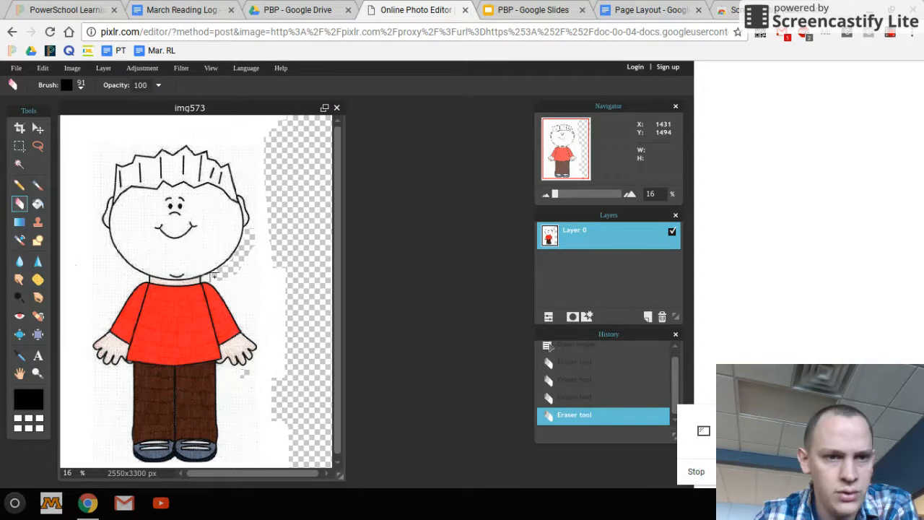
# Step: Reduce the eraser diameter to 61 and erase the white close to the boy's neck and shoulder
pyautogui.click(69, 87)
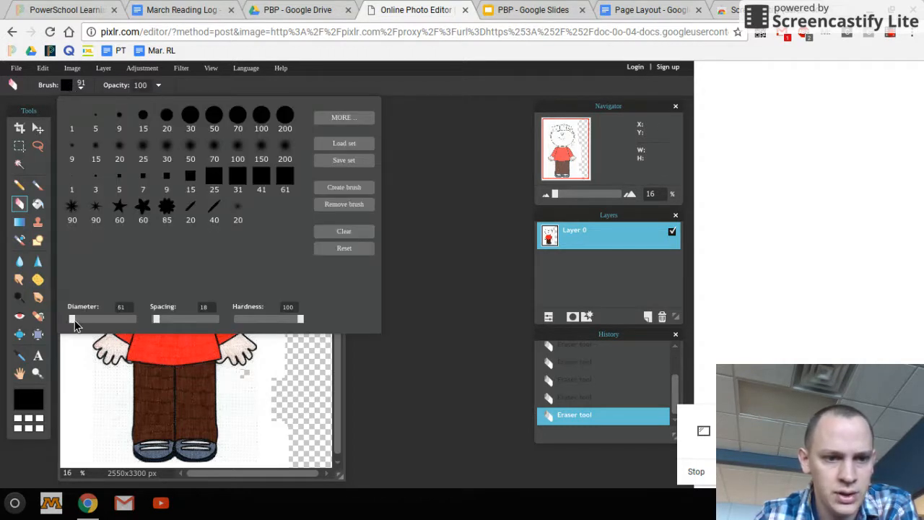
pyautogui.moveTo(74, 320); pyautogui.dragTo(73, 320)
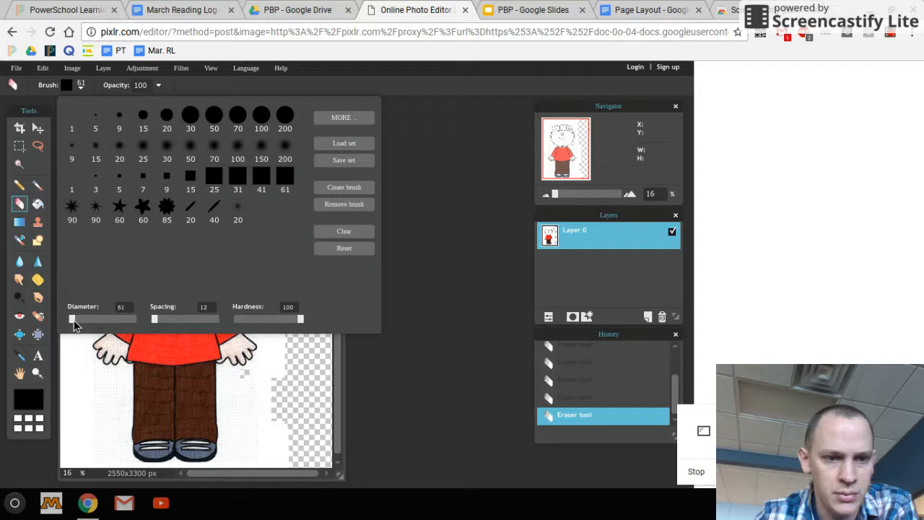
pyautogui.click(261, 364)
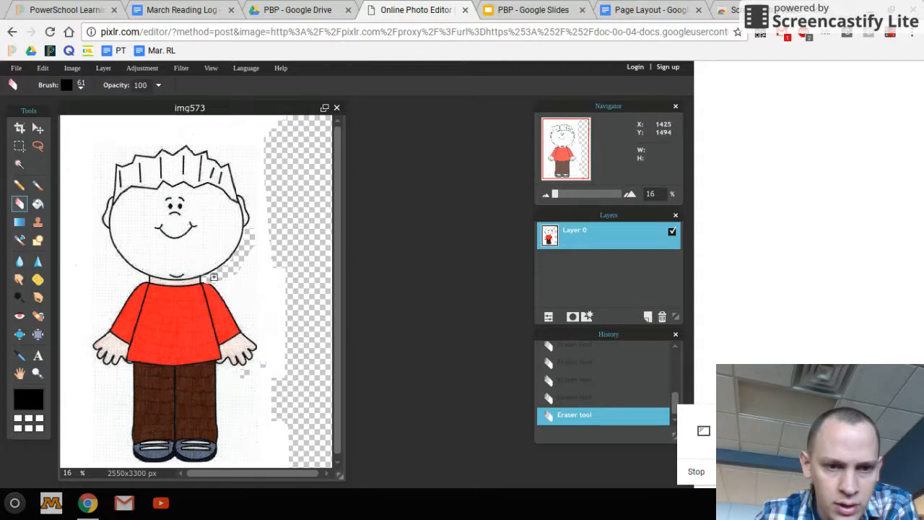
pyautogui.moveTo(206, 278)
pyautogui.mouseDown()
pyautogui.moveTo(214, 270)
pyautogui.moveTo(231, 284)
pyautogui.moveTo(190, 283)
pyautogui.mouseUp()
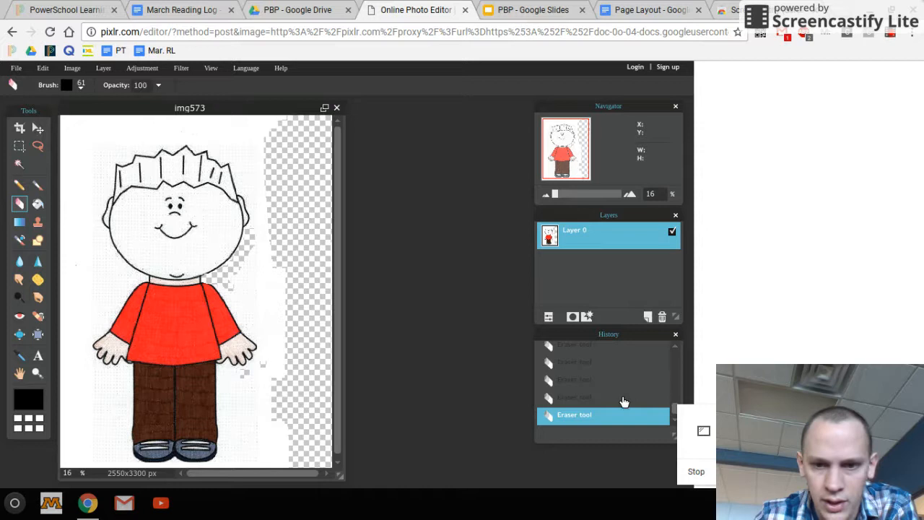
# Step: Step back one eraser stroke in the history and erase the white along the outer edge of the red sleeve
pyautogui.click(574, 401)
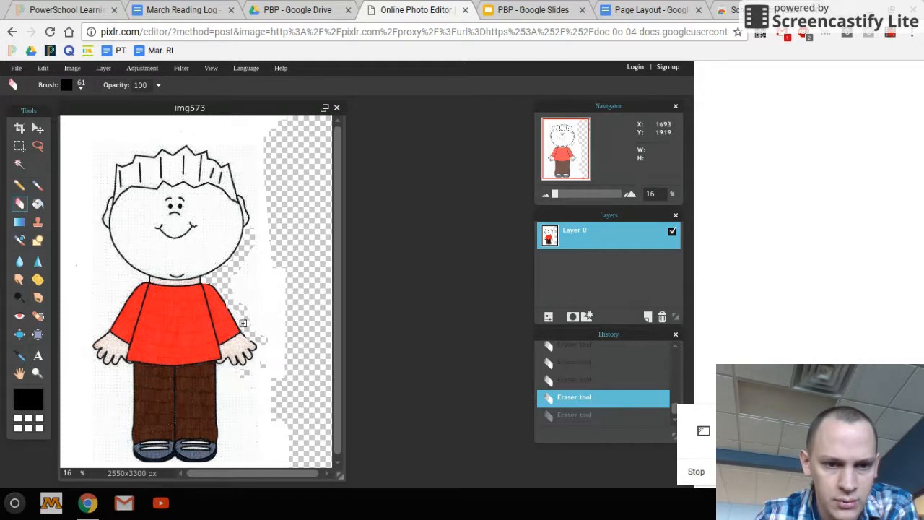
pyautogui.click(232, 310)
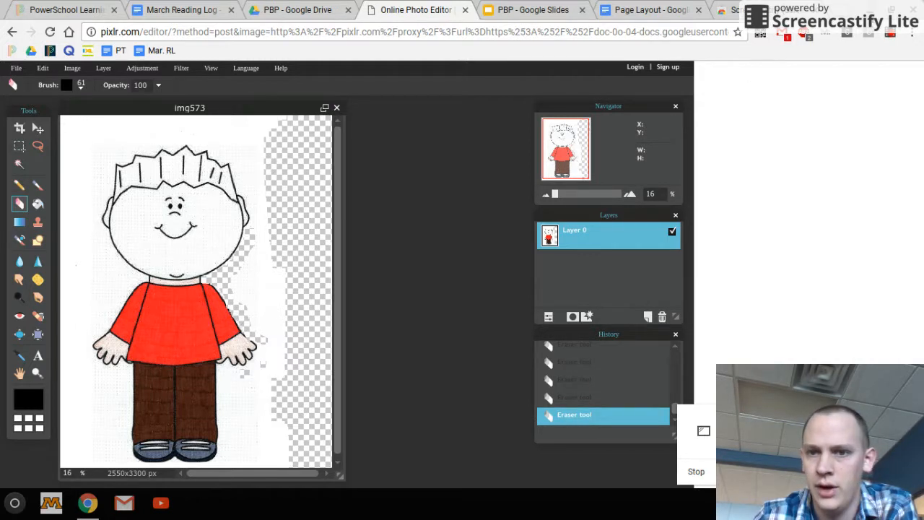
pyautogui.click(891, 41)
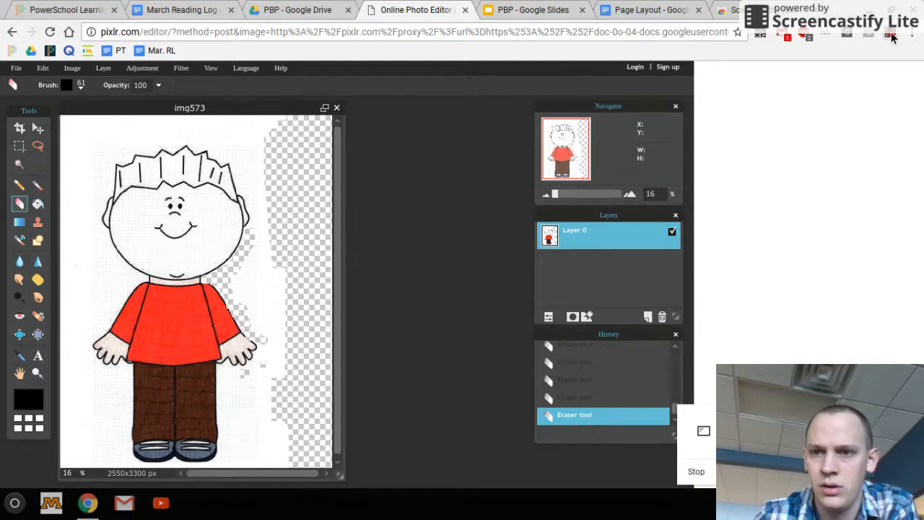
pyautogui.click(893, 38)
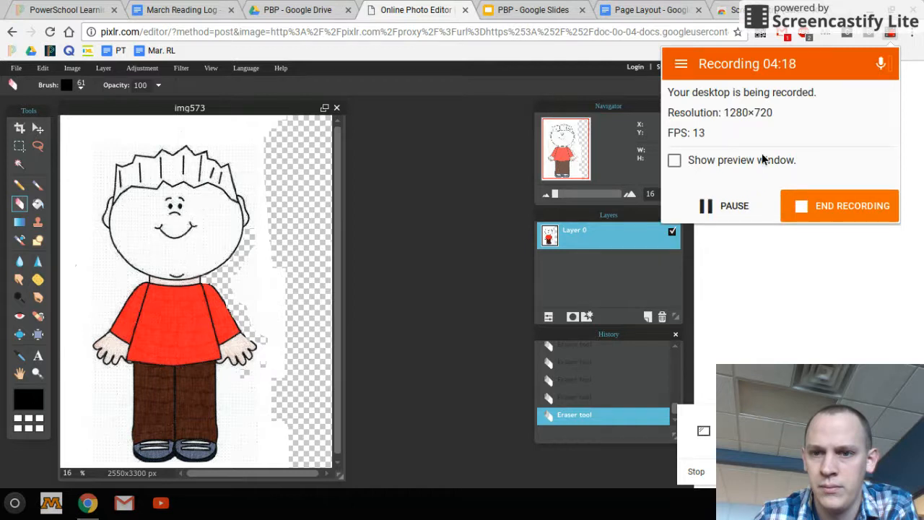
pyautogui.click(737, 211)
pyautogui.click(727, 193)
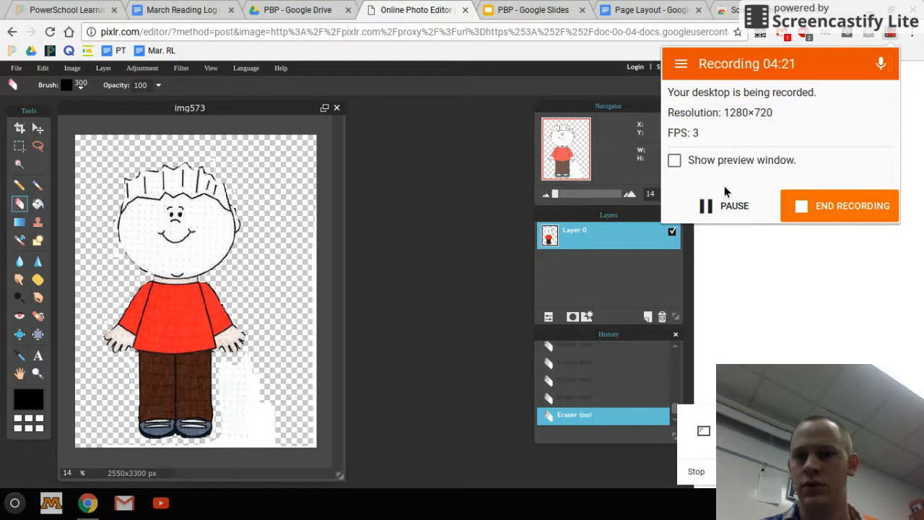
# Step: Erase the remaining white area beside the boy's leg and shoe, from below his hand down to the image's bottom edge
pyautogui.click(256, 370)
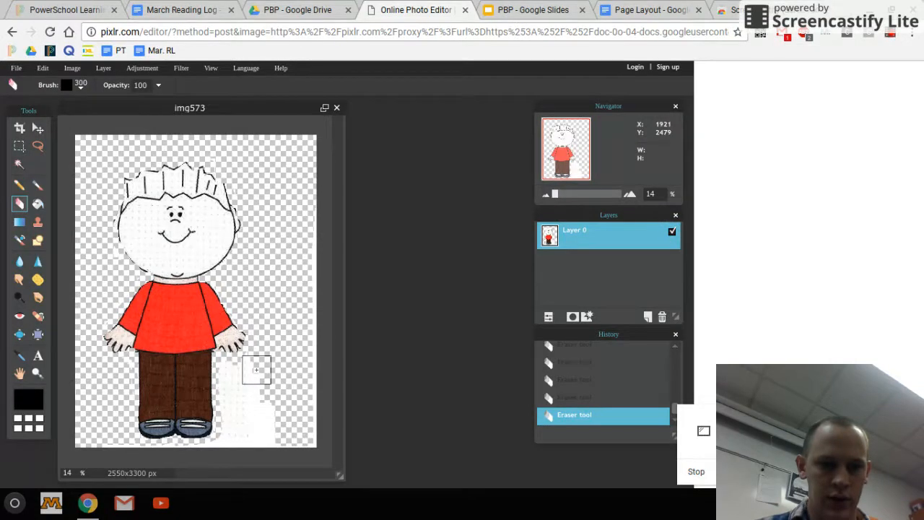
pyautogui.moveTo(256, 387)
pyautogui.mouseDown()
pyautogui.moveTo(251, 436)
pyautogui.moveTo(264, 434)
pyautogui.mouseUp()
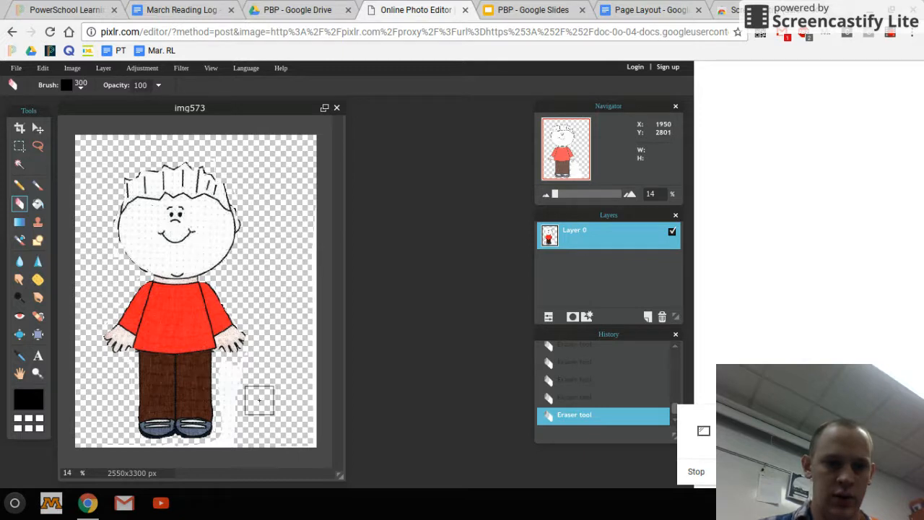
pyautogui.moveTo(244, 396)
pyautogui.mouseDown()
pyautogui.moveTo(223, 379)
pyautogui.moveTo(229, 374)
pyautogui.moveTo(221, 382)
pyautogui.moveTo(236, 412)
pyautogui.moveTo(213, 442)
pyautogui.moveTo(233, 446)
pyautogui.mouseUp()
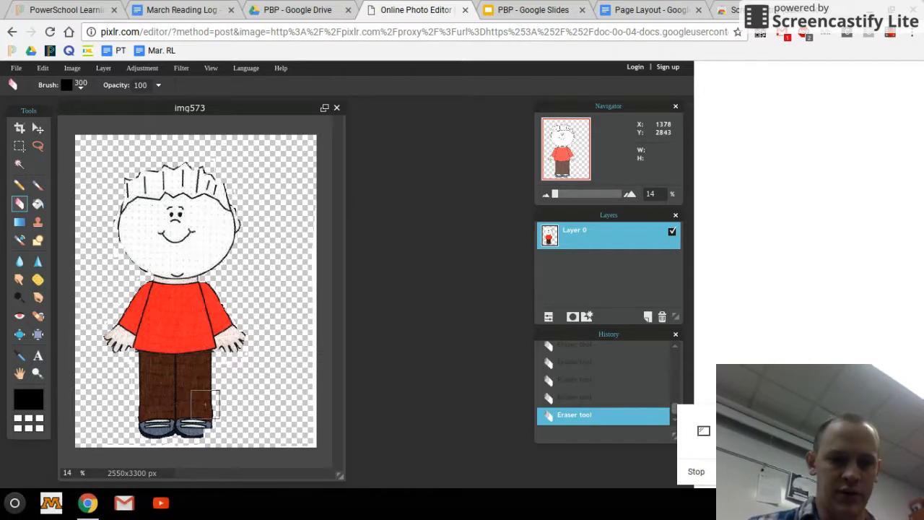
# Step: Save the image to Google Drive as a copy in transparent, full-quality PNG format, named "bad example"
pyautogui.click(17, 69)
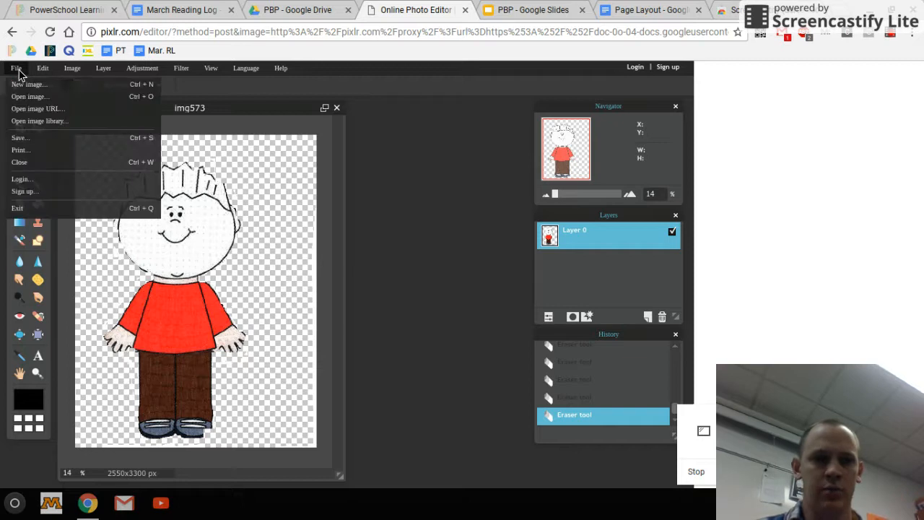
pyautogui.click(45, 142)
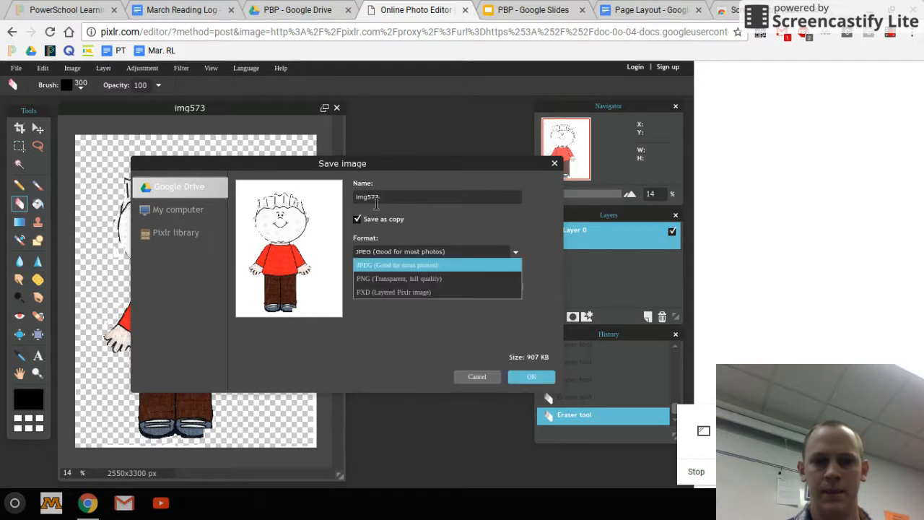
pyautogui.click(408, 285)
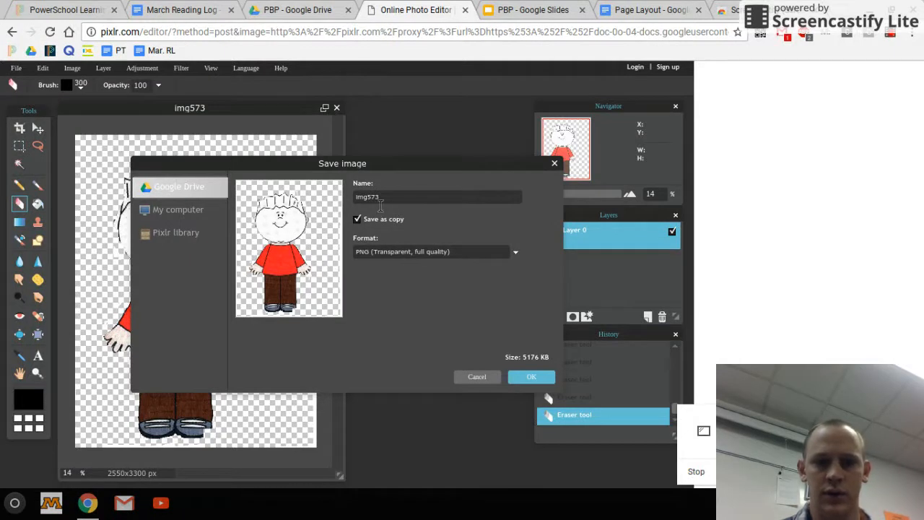
pyautogui.press('BackSpace')
pyautogui.press('BackSpace')
pyautogui.press('BackSpace')
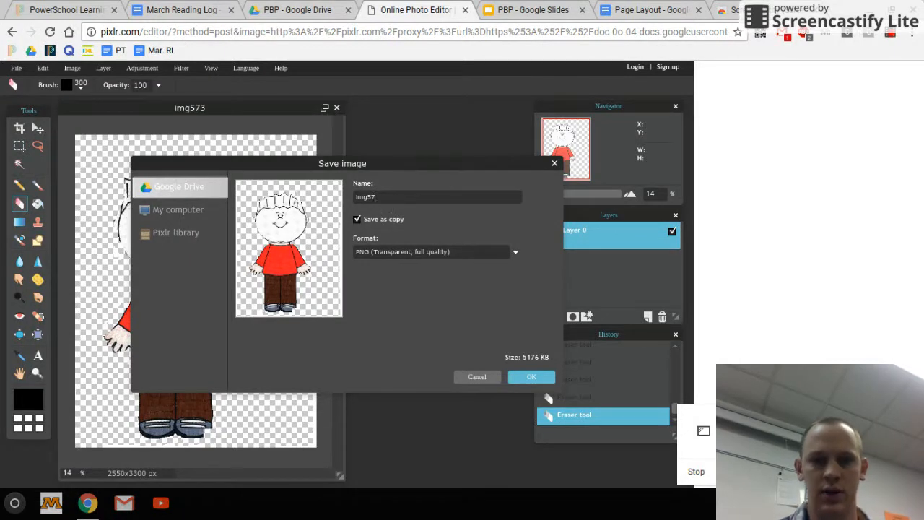
pyautogui.write('bad example')
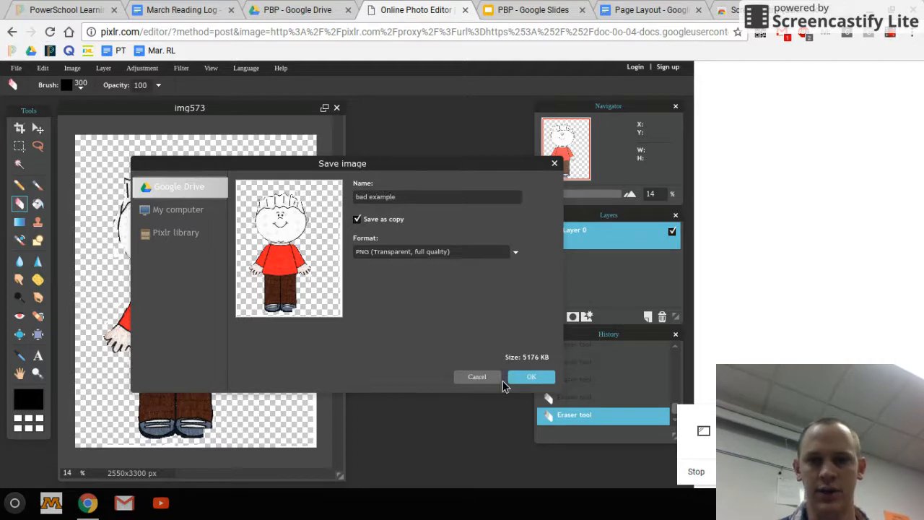
pyautogui.click(532, 376)
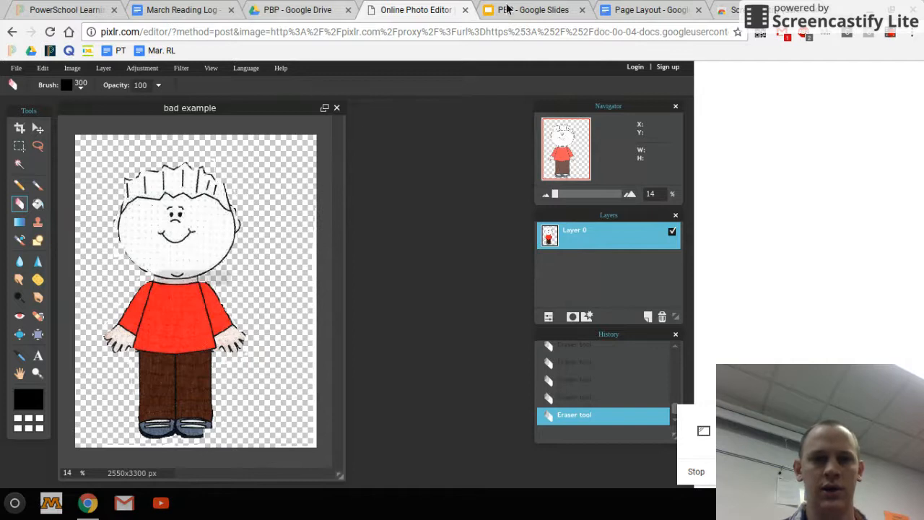
# Step: Switch to the PBP presentation in Google Slides and insert bad example.png from Drive onto slide 3, found by searching its name
pyautogui.click(517, 9)
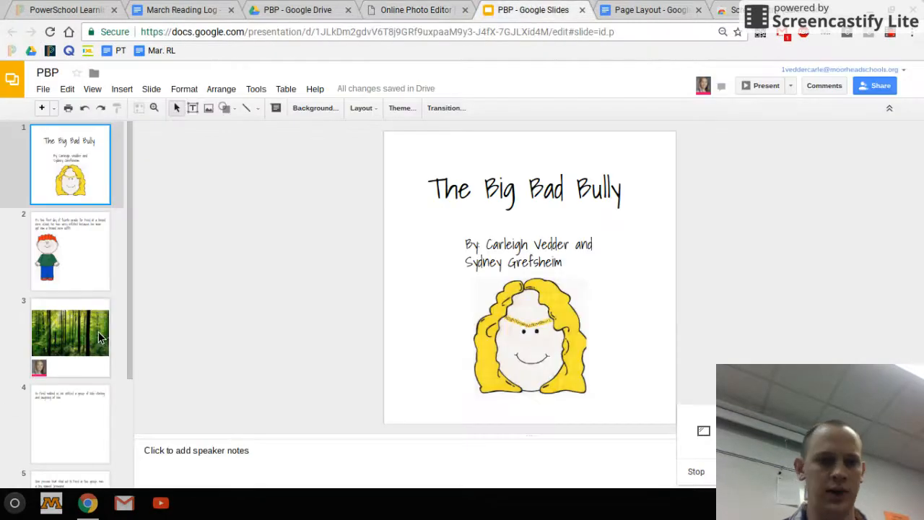
pyautogui.click(99, 331)
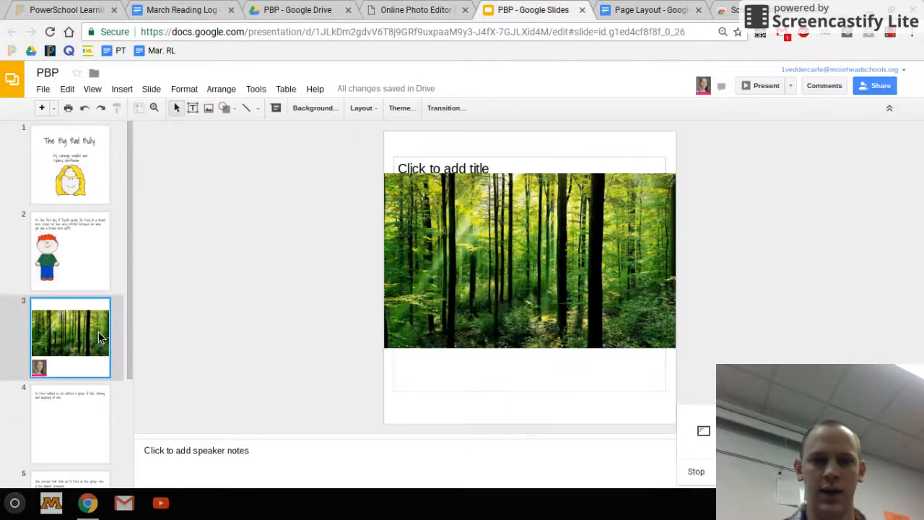
pyautogui.click(122, 88)
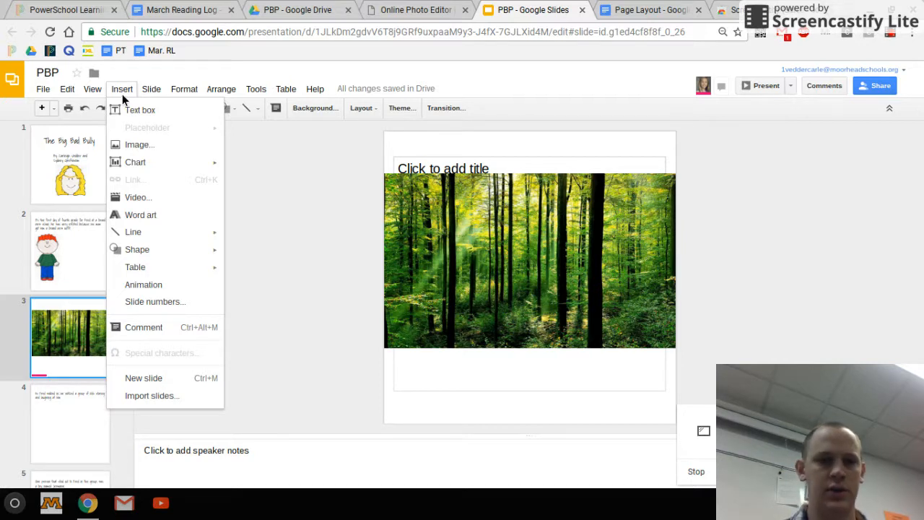
pyautogui.click(139, 148)
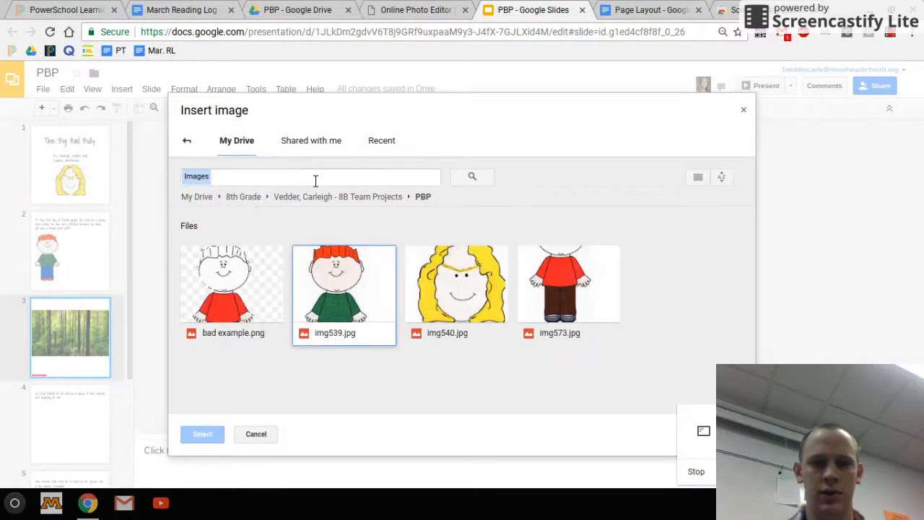
pyautogui.click(267, 185)
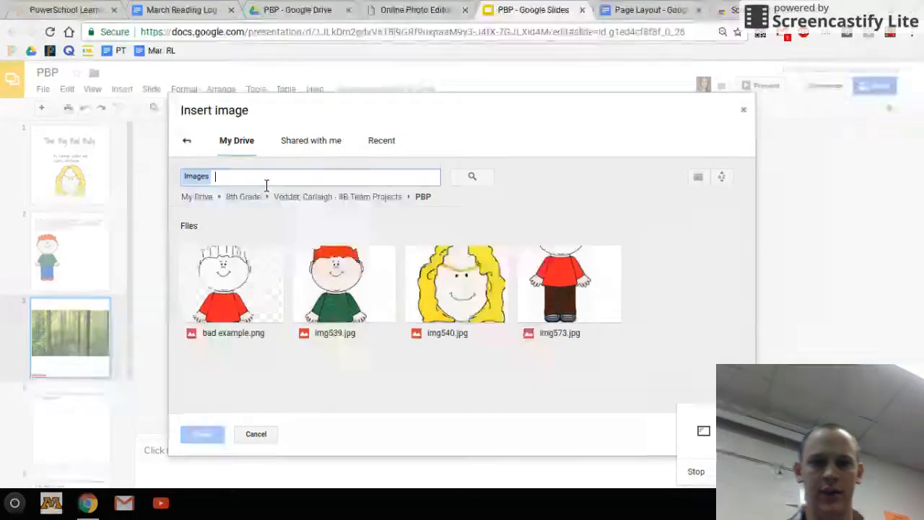
pyautogui.write('bad example')
pyautogui.press('Return')
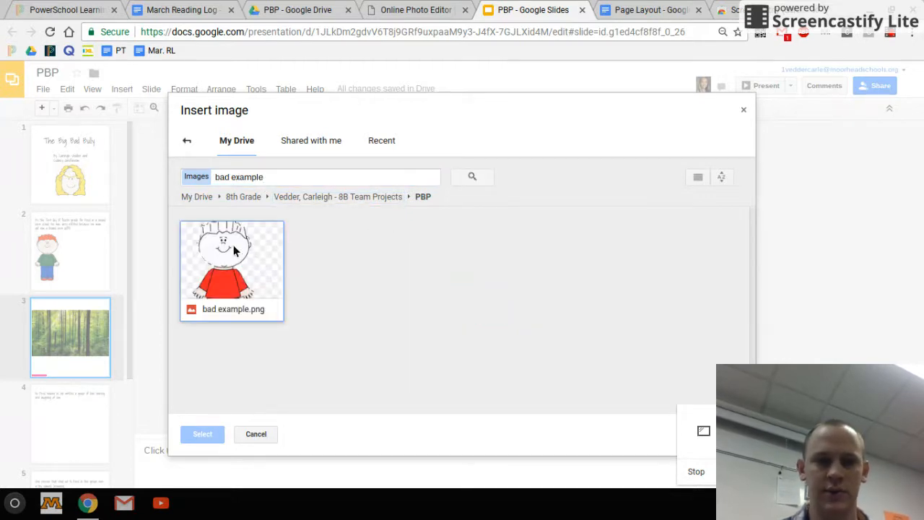
pyautogui.click(234, 250)
pyautogui.click(203, 434)
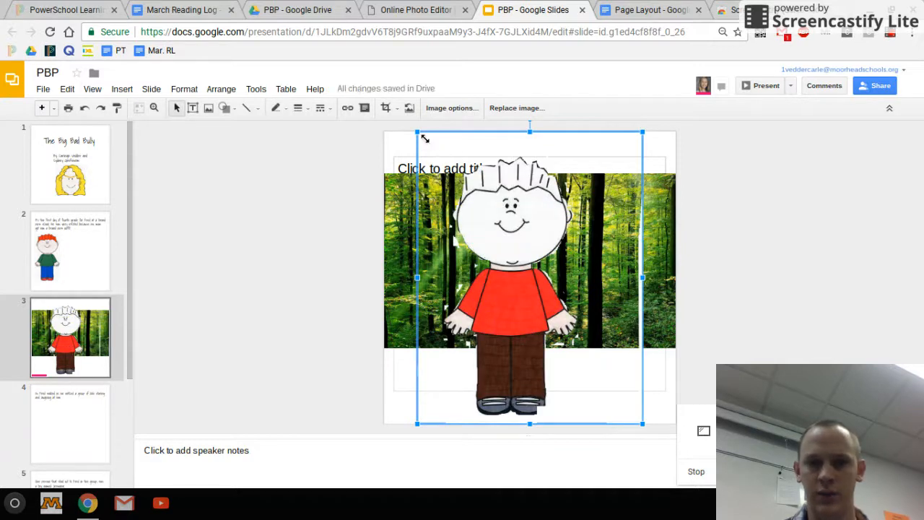
# Step: Shrink the inserted boy to less than half his size and move him over the lower part of the forest picture
pyautogui.moveTo(426, 140); pyautogui.dragTo(493, 231)
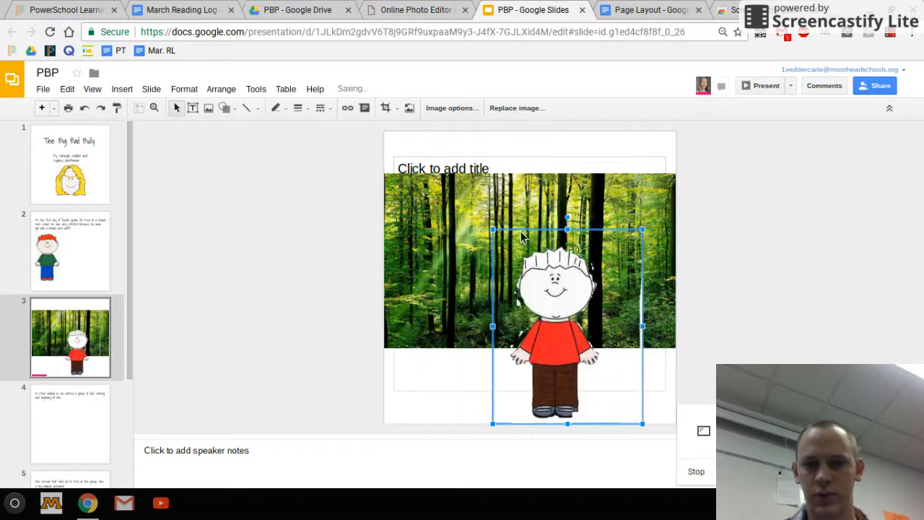
pyautogui.moveTo(596, 359); pyautogui.dragTo(578, 319)
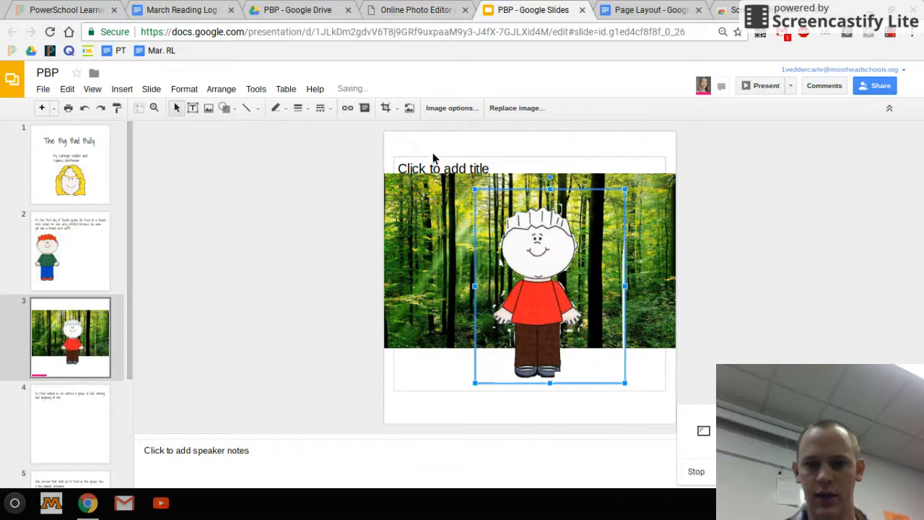
pyautogui.moveTo(476, 191); pyautogui.dragTo(536, 257)
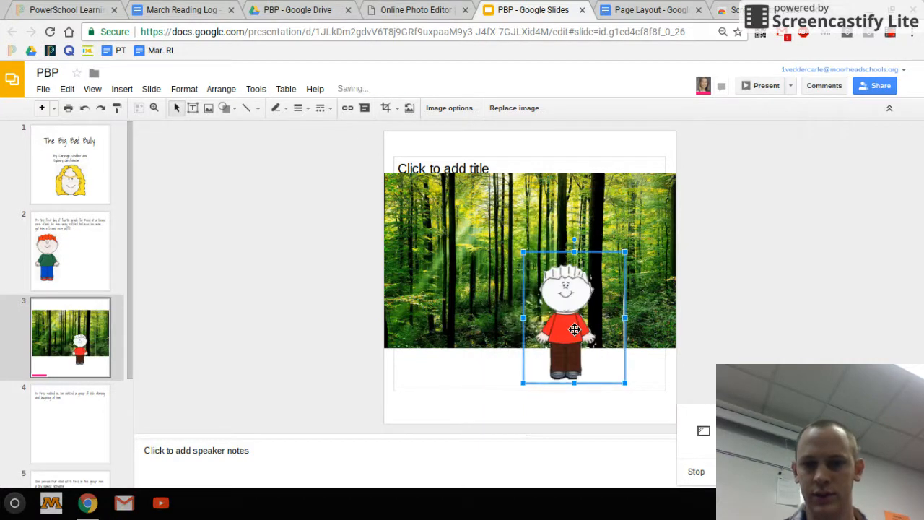